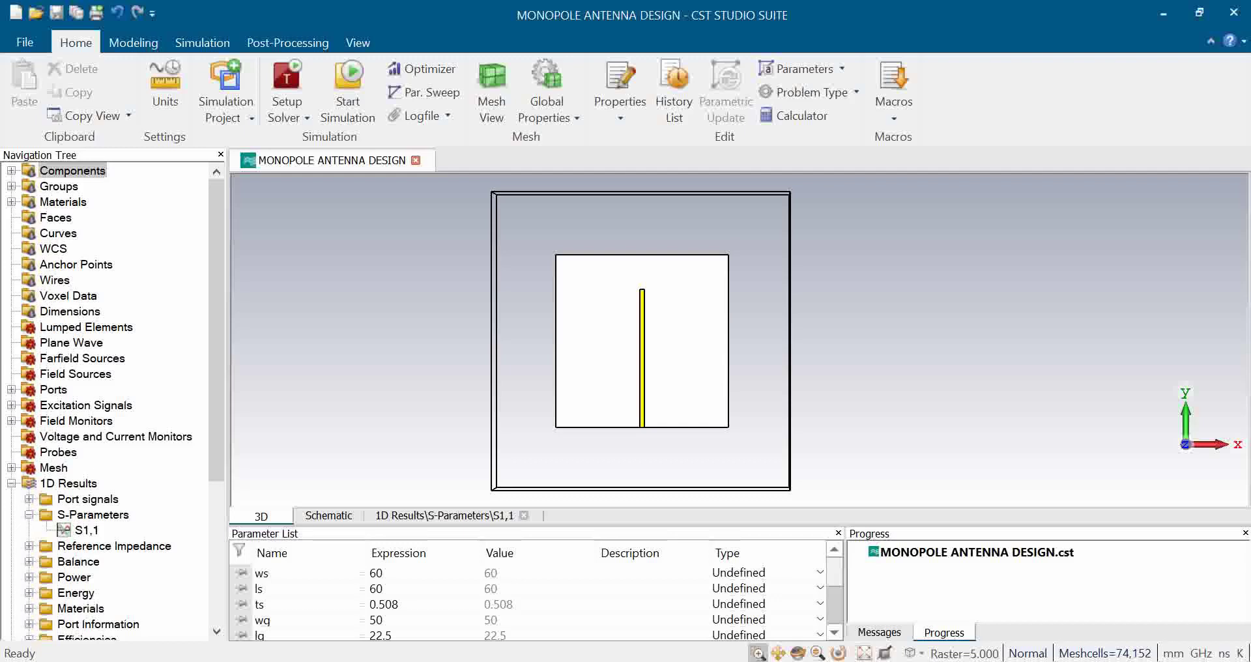
Step: Step through the S1,1, Z1,1 and VSWR1 curves, ending on the farfield (f=2.4) gain pattern
scroll(728, 415, up, 2)
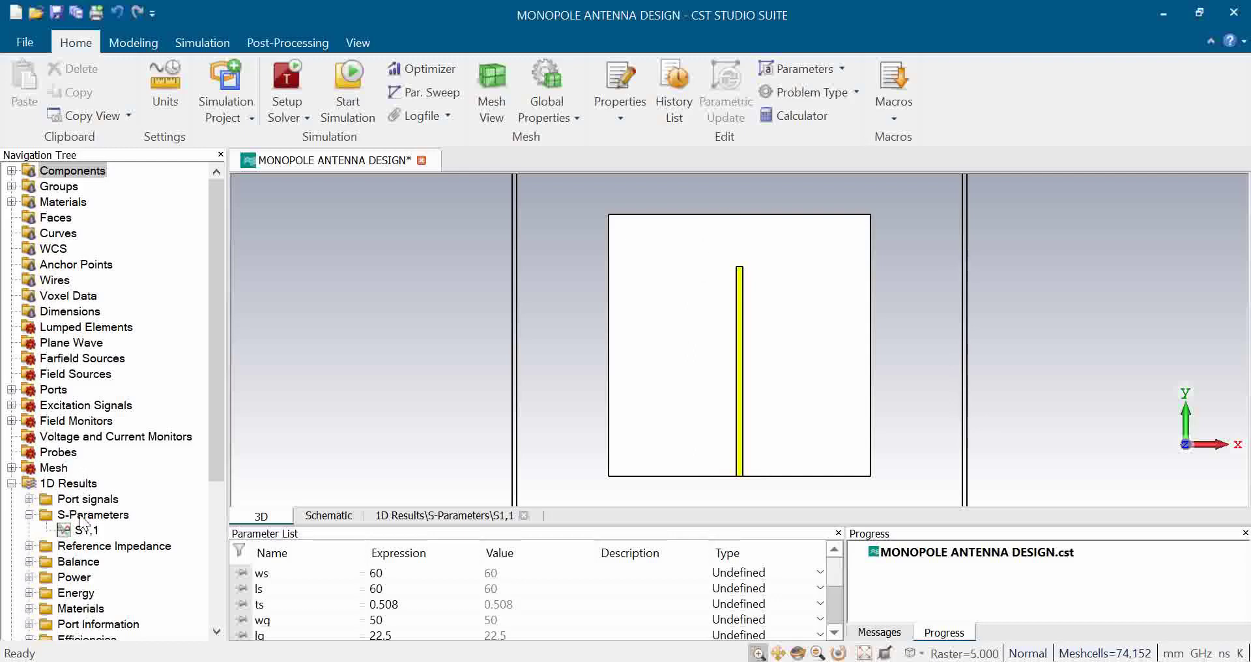
click(86, 530)
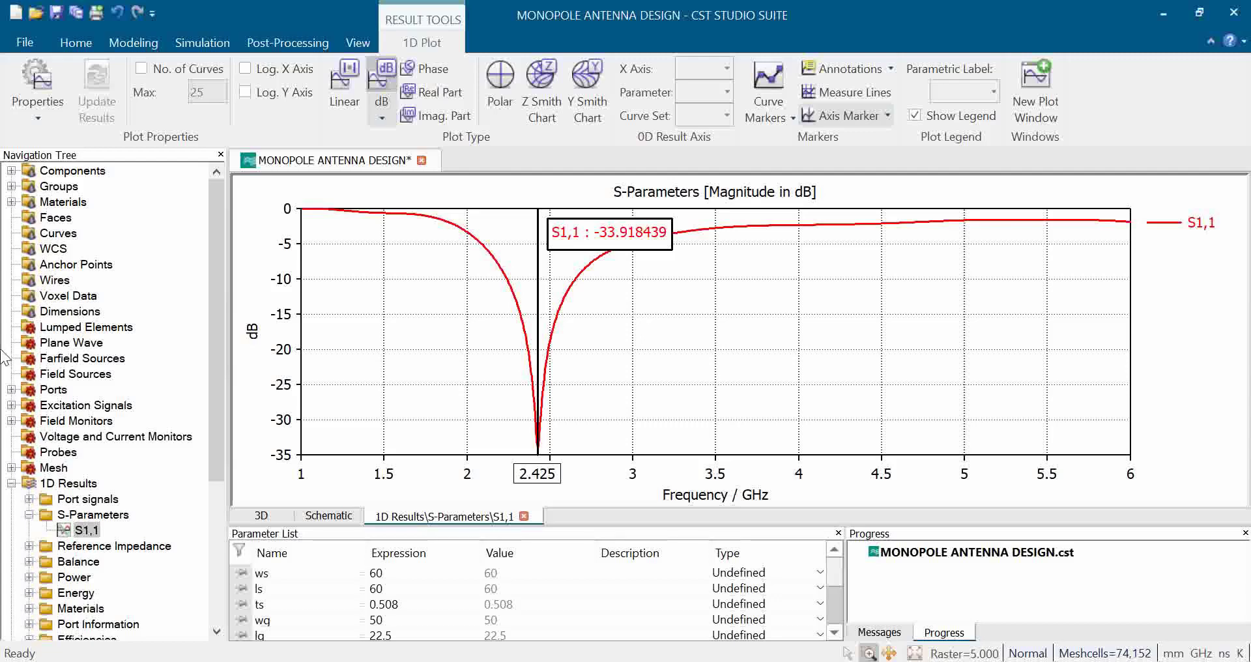
scroll(72, 528, down, 5)
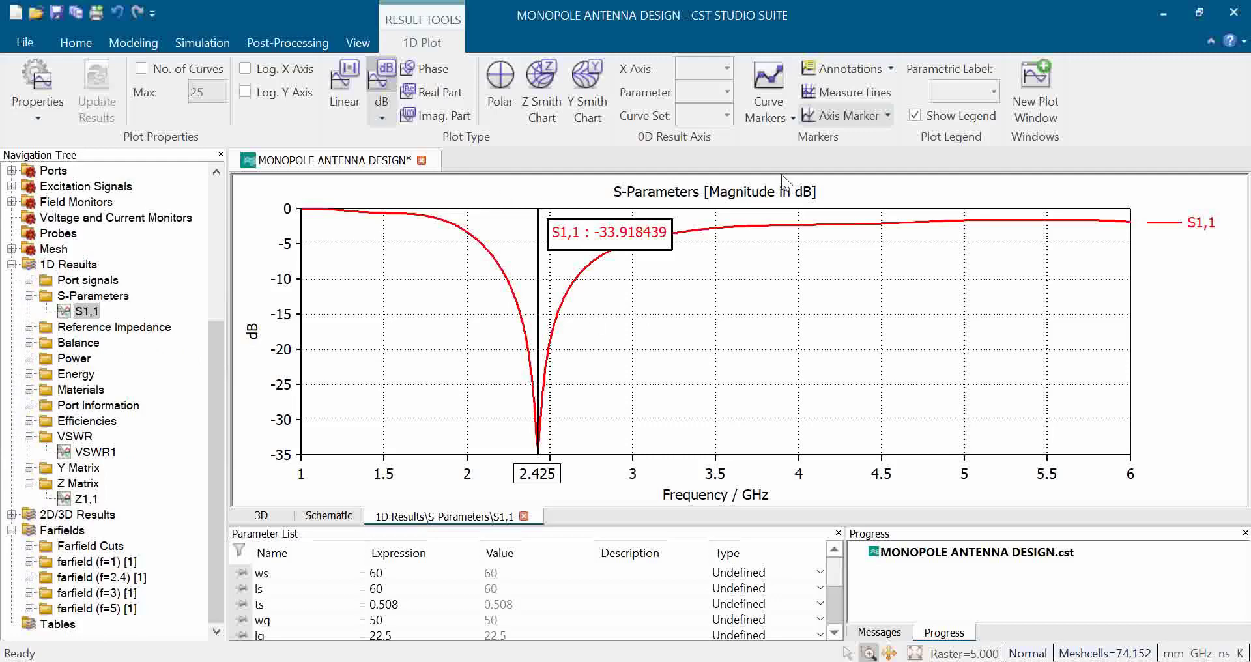
click(81, 498)
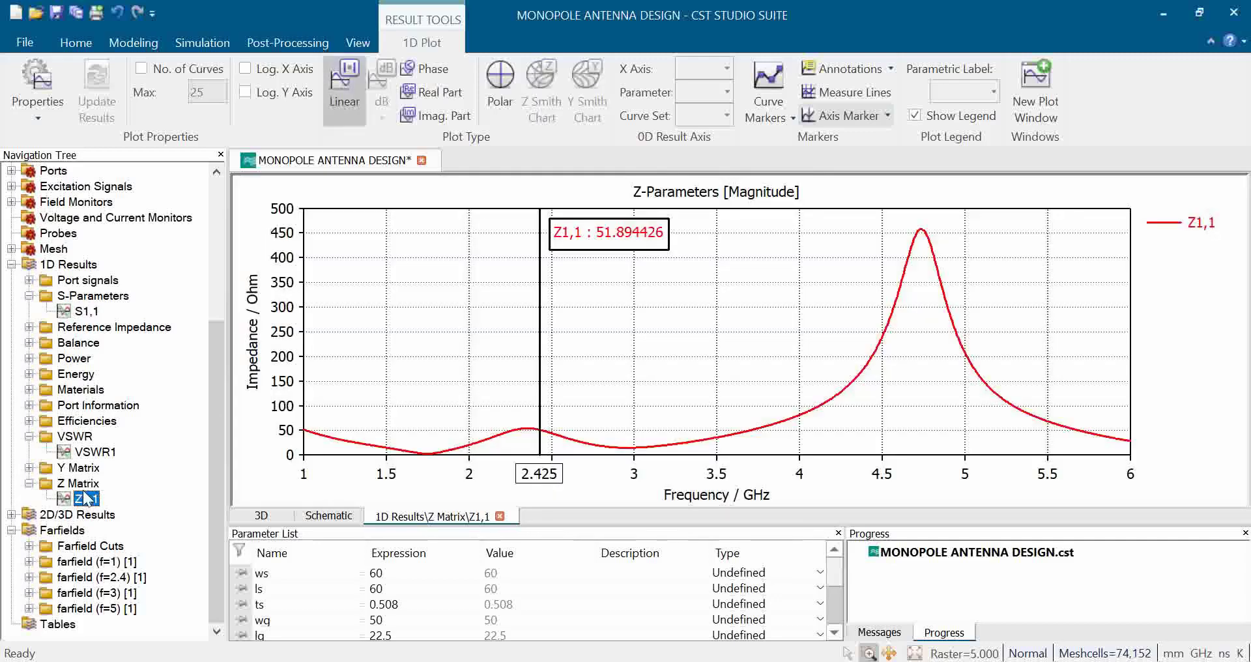
click(88, 453)
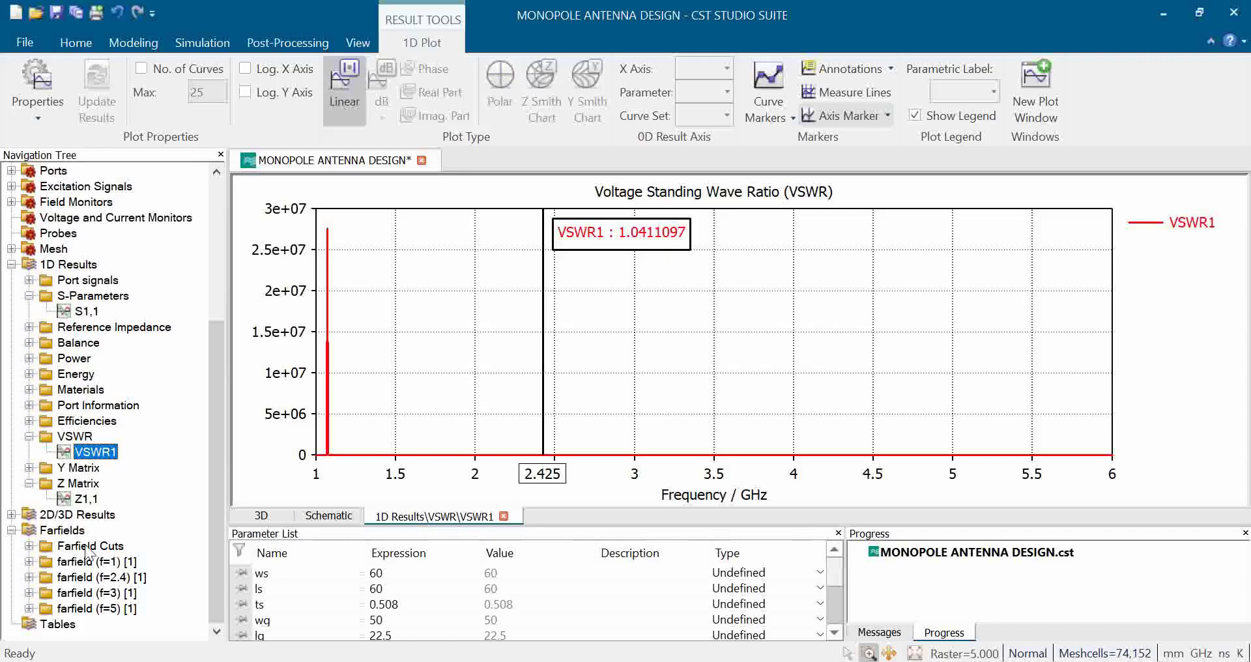
click(107, 579)
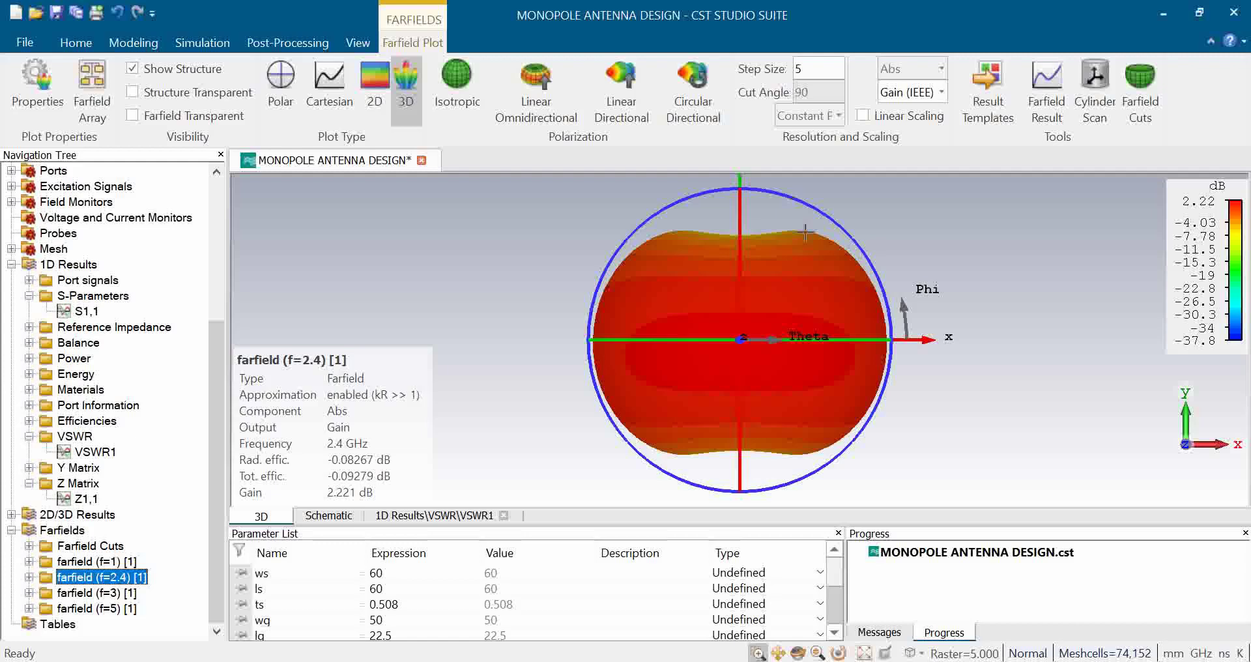
Step: Rotate the 2.4 GHz pattern, reset to the front view, and enable Farfield Transparent
drag(805, 232, 1040, 231)
drag(693, 343, 814, 273)
key(space)
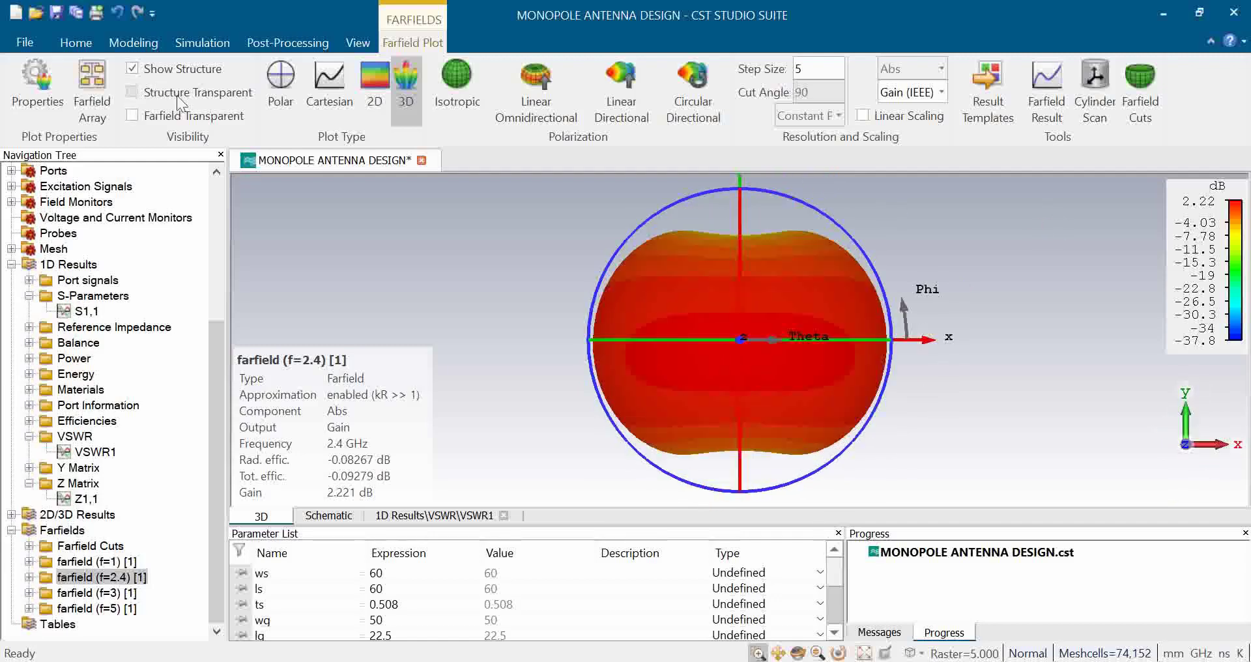
click(178, 116)
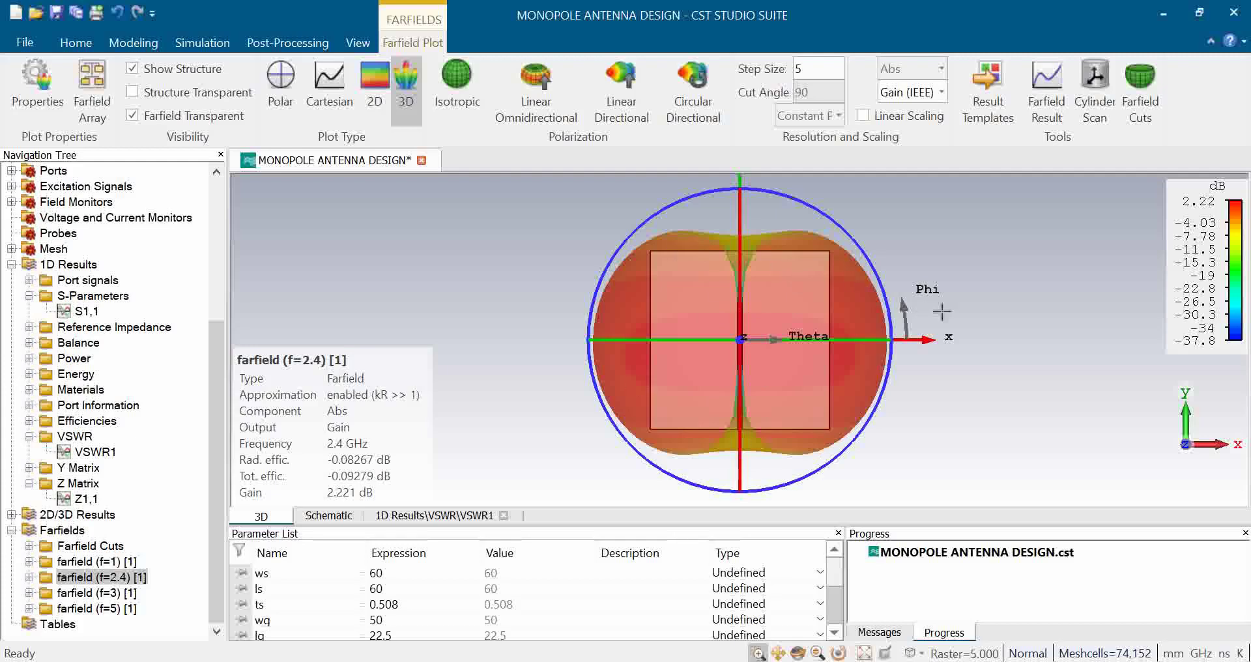
Step: Orbit the semi-transparent doughnut pattern to inspect it all round, ending in front view
drag(912, 314, 650, 498)
key(space)
mouse_move(756, 357)
mouse_down()
mouse_move(830, 358)
mouse_move(746, 352)
mouse_up()
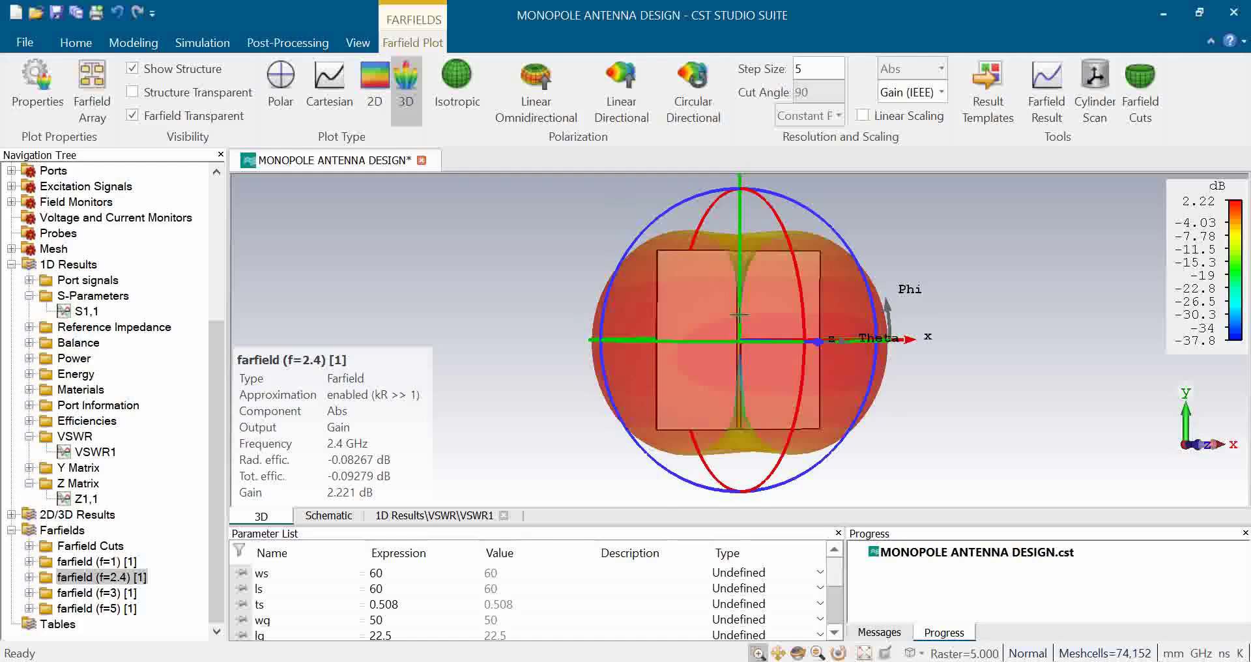
drag(688, 323, 1079, 322)
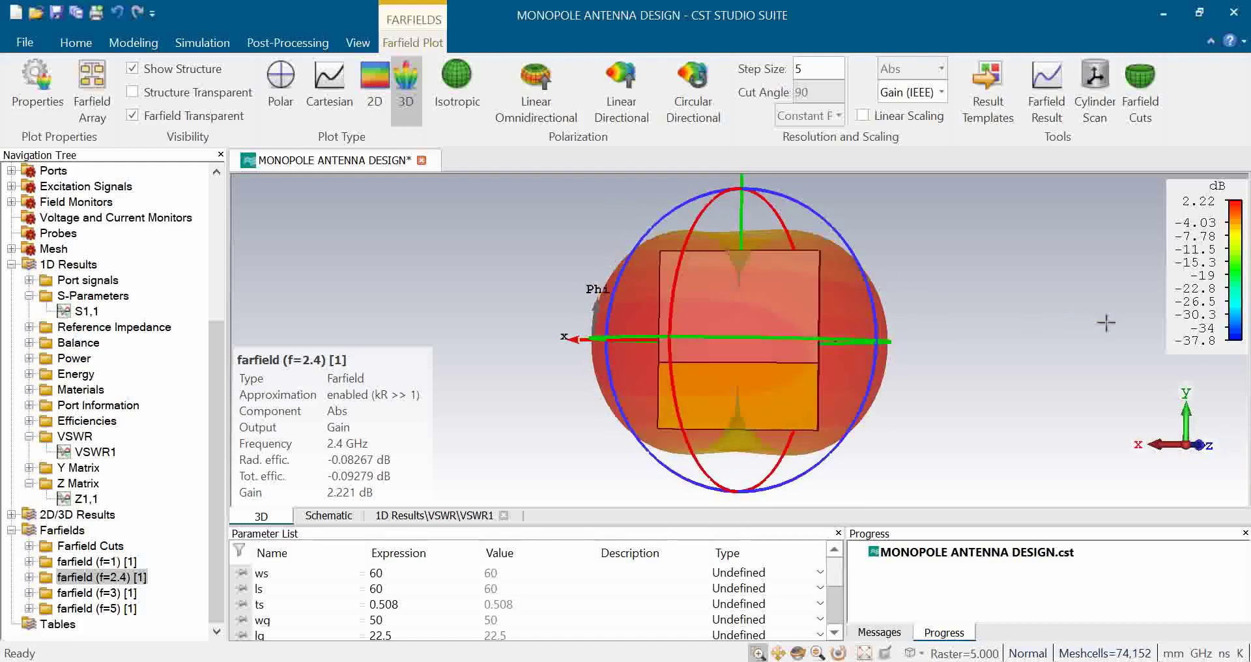
key(space)
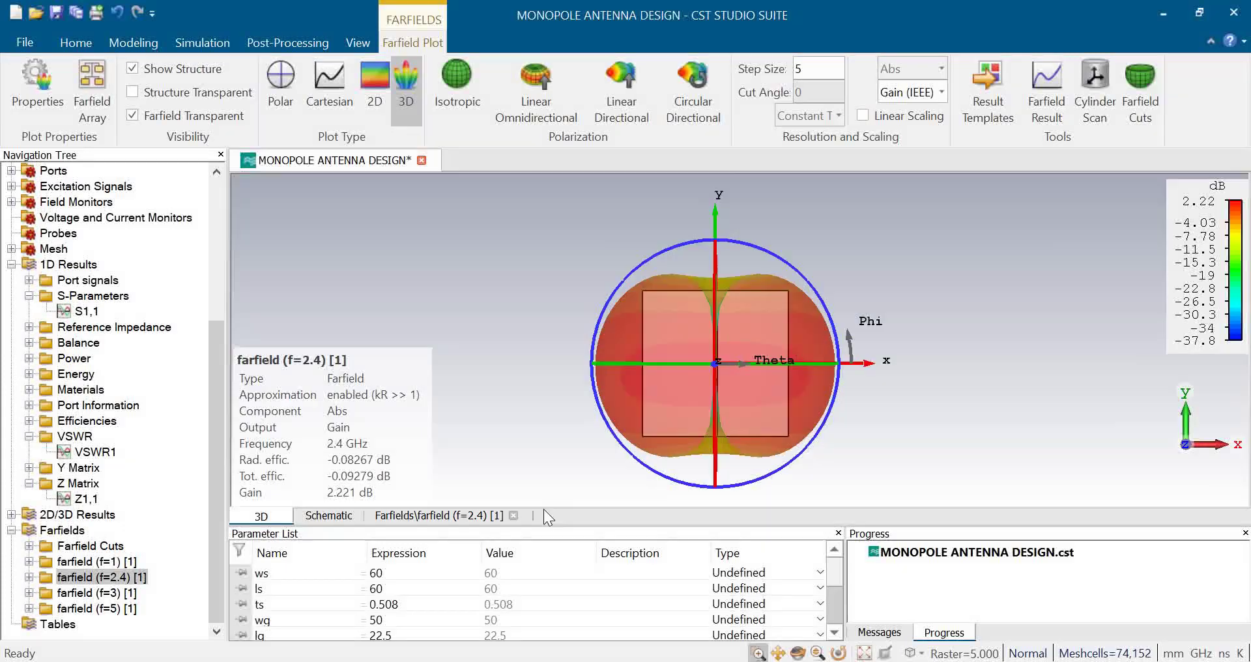
Step: Switch the far-field output from Gain (IEEE) to Directivity (2.303 dBi) and tilt the view
click(942, 93)
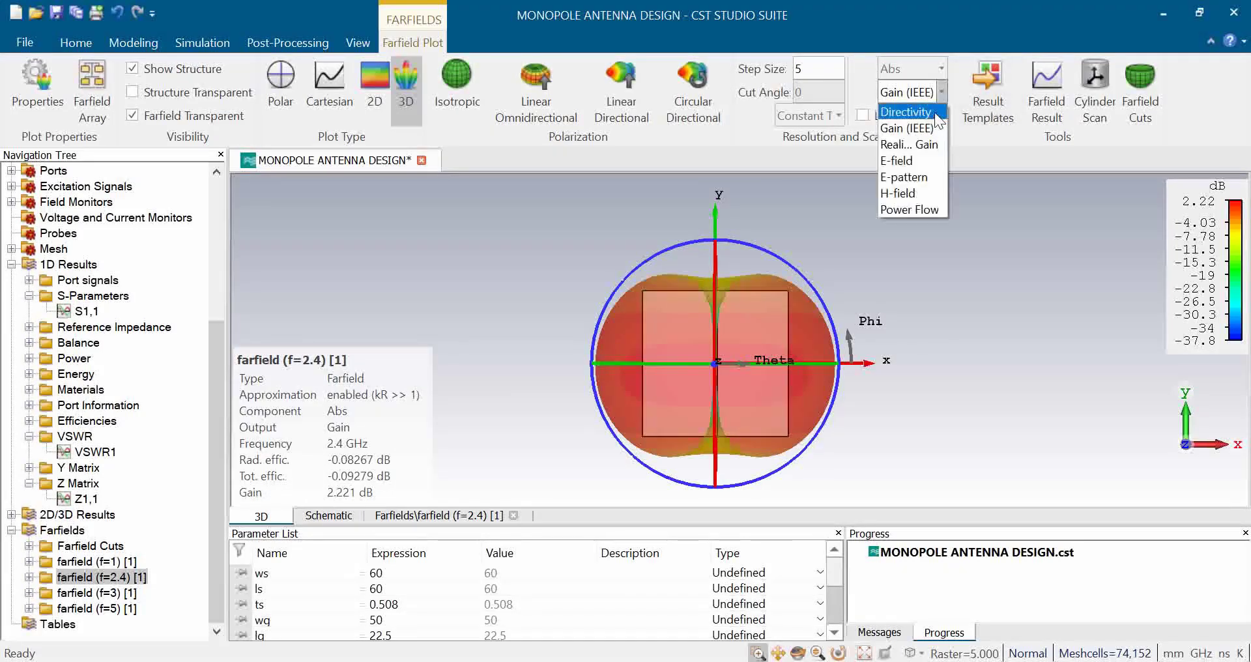
click(935, 112)
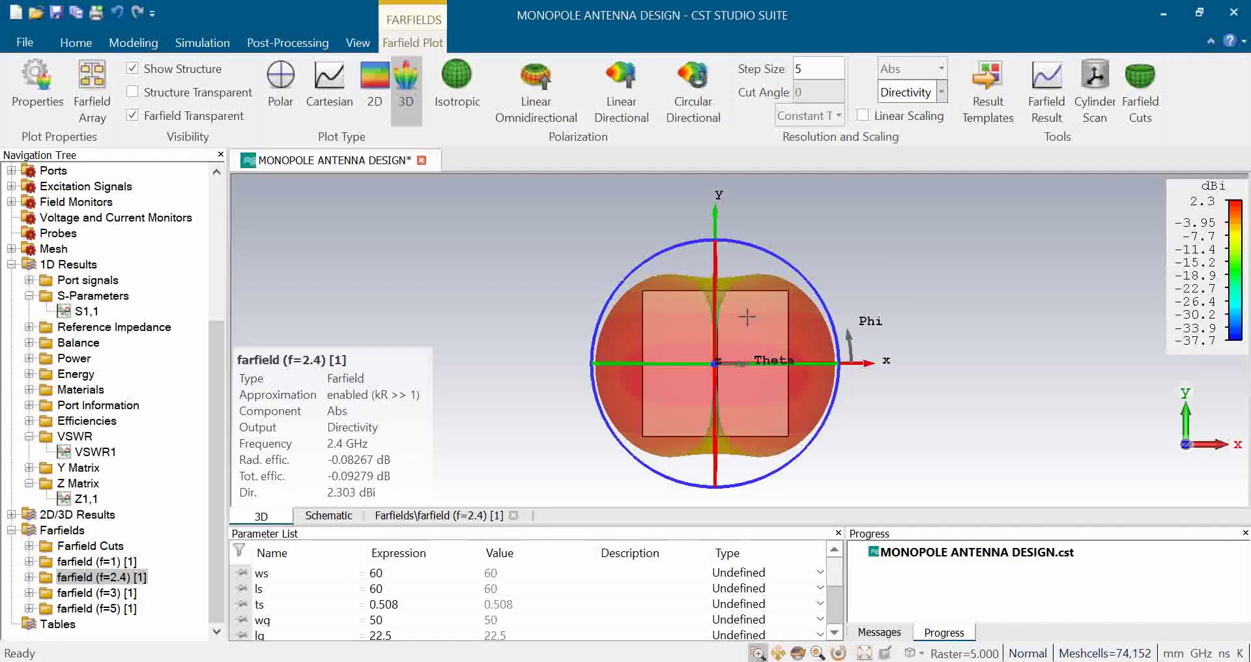
drag(772, 327, 755, 292)
Step: Return to the antenna model via Components and zoom in on the substrate board
scroll(97, 293, up, 5)
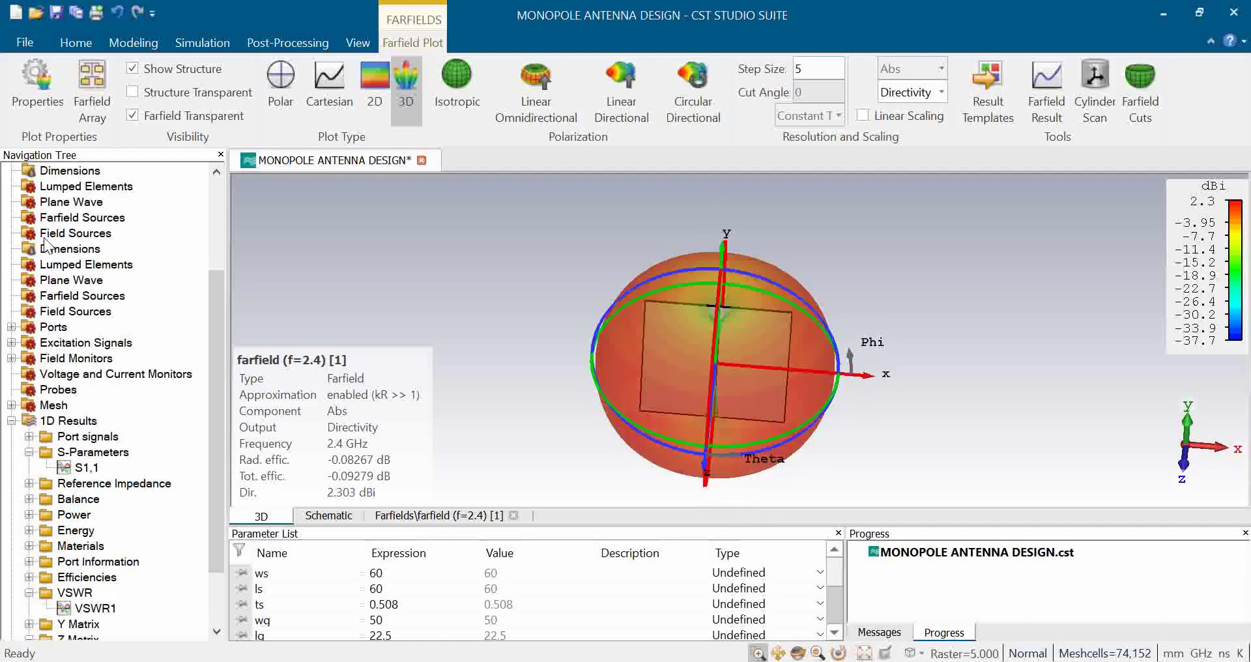
click(71, 172)
drag(656, 295, 776, 424)
scroll(776, 425, down, 2)
middle_drag(776, 424, 742, 388)
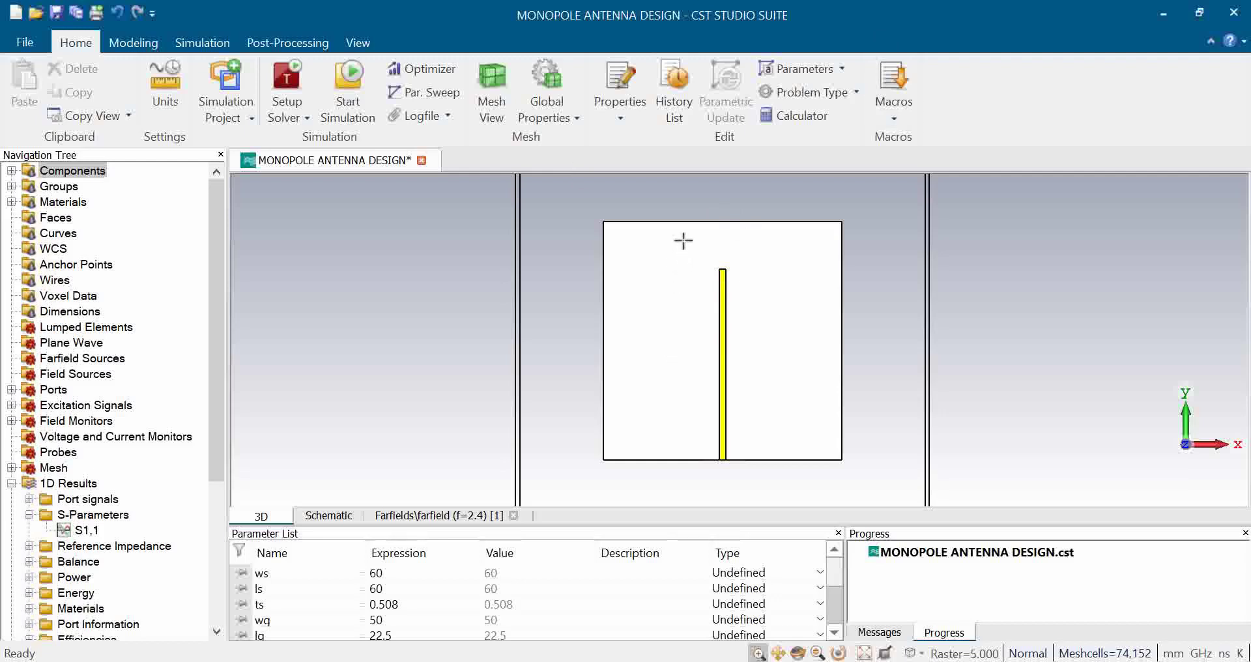
drag(683, 240, 1069, 259)
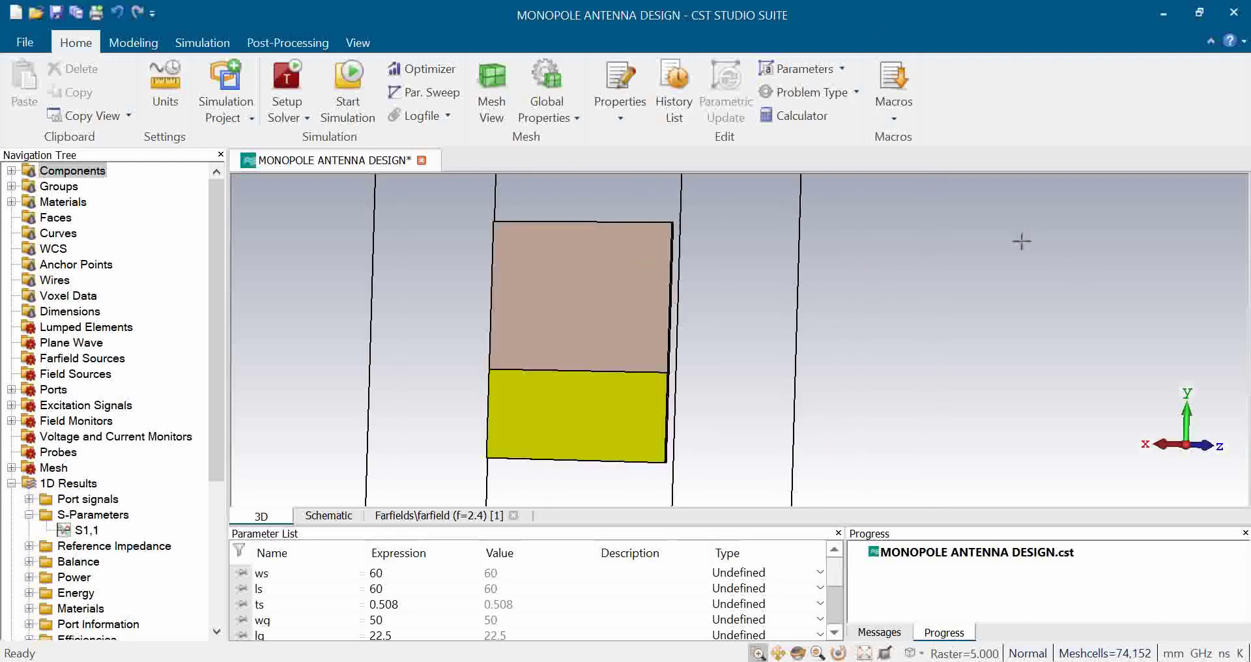
key(space)
middle_drag(658, 301, 749, 302)
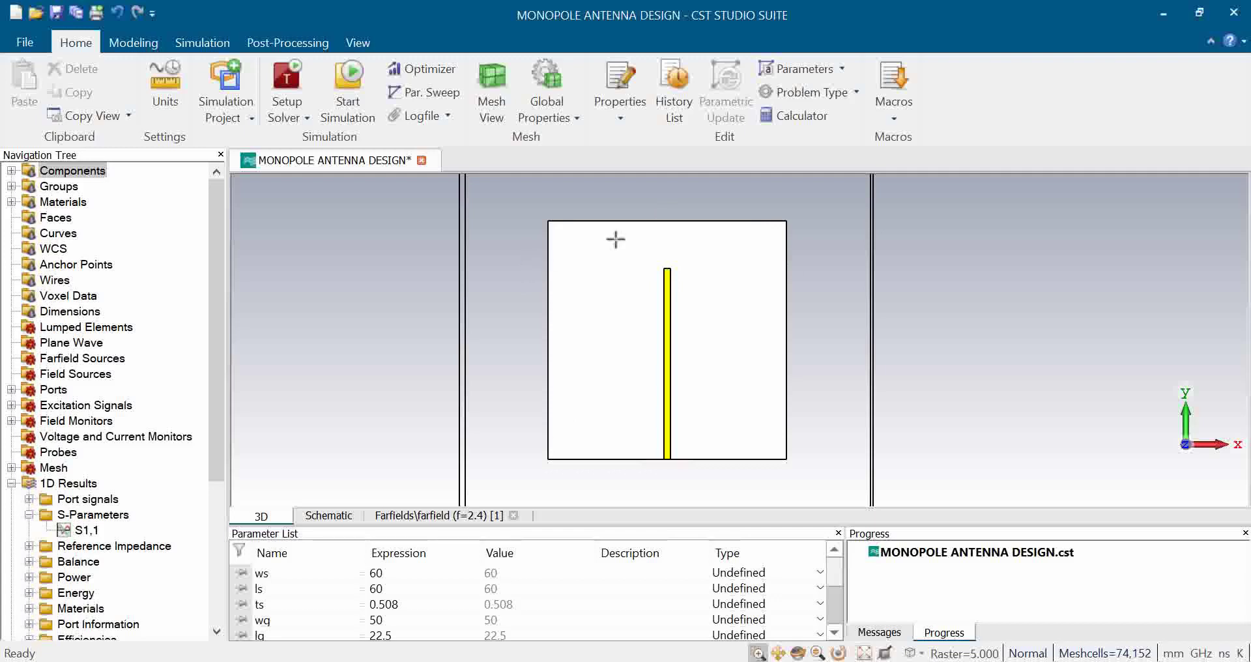
middle_drag(648, 287, 684, 327)
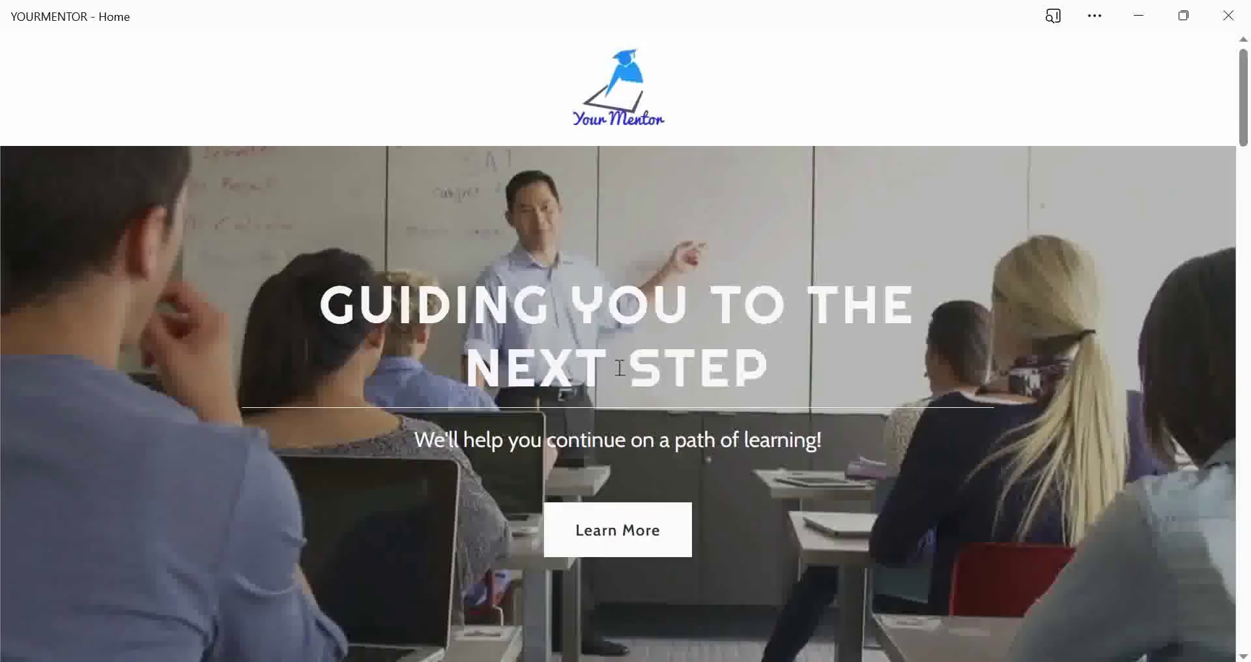
scroll(648, 315, down, 5)
scroll(650, 324, up, 5)
scroll(647, 317, down, 5)
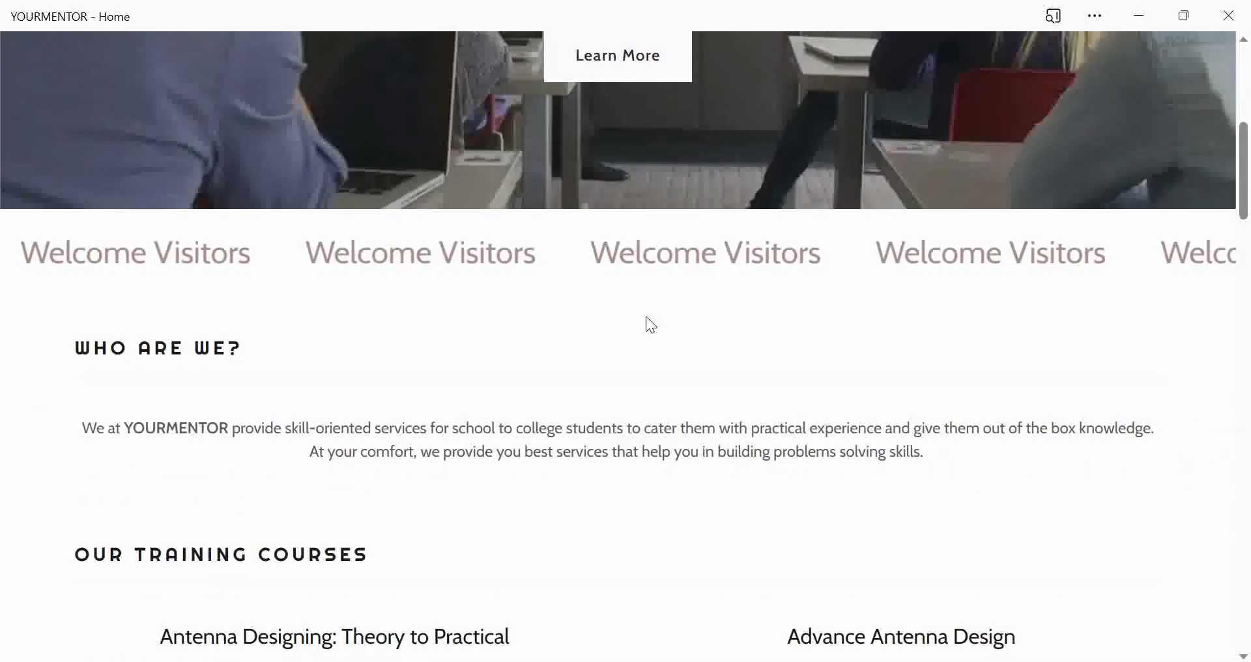
scroll(647, 318, down, 4)
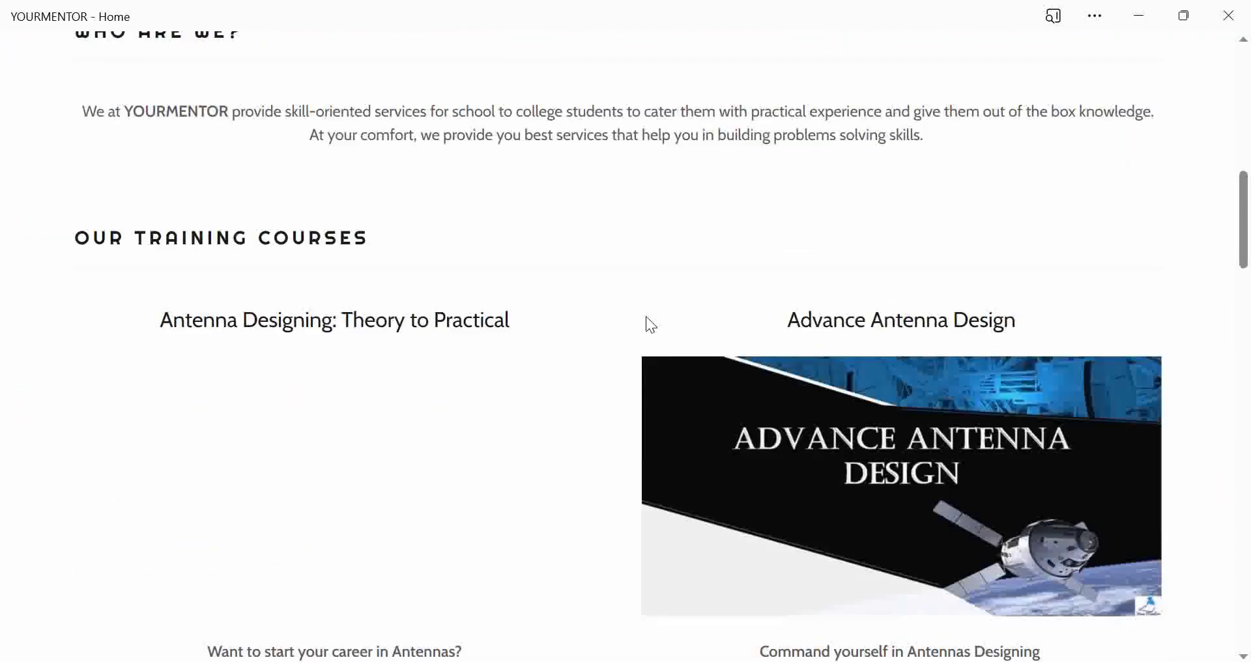
scroll(647, 318, down, 6)
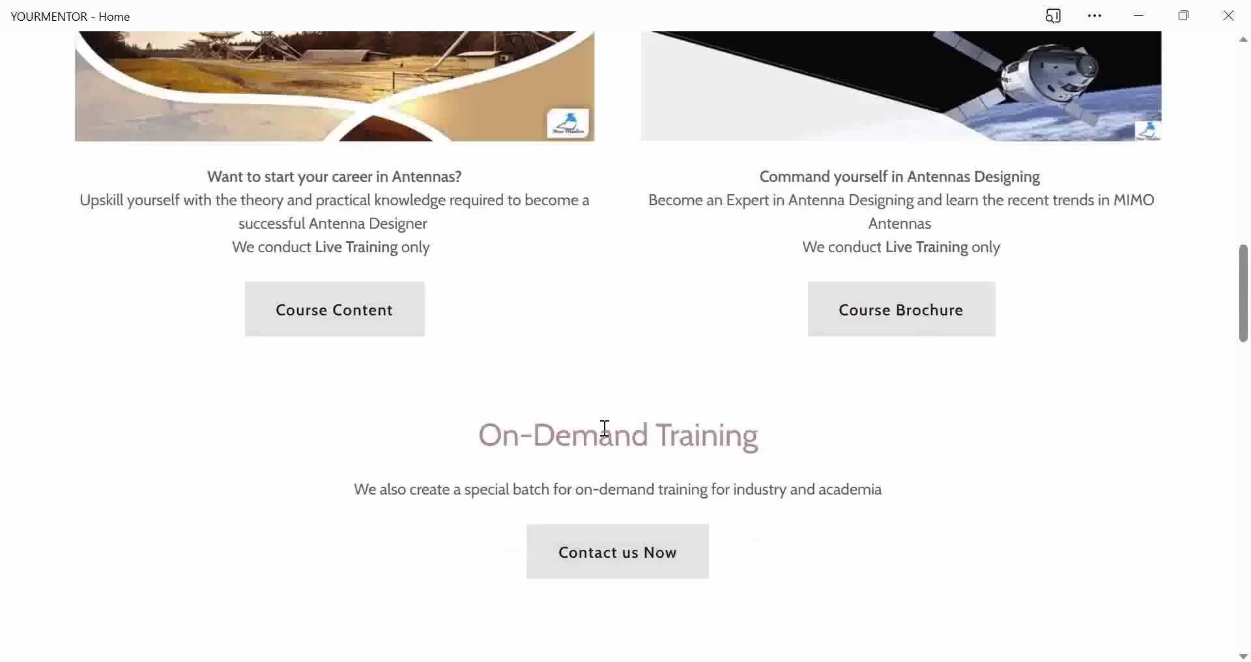
scroll(605, 427, down, 20)
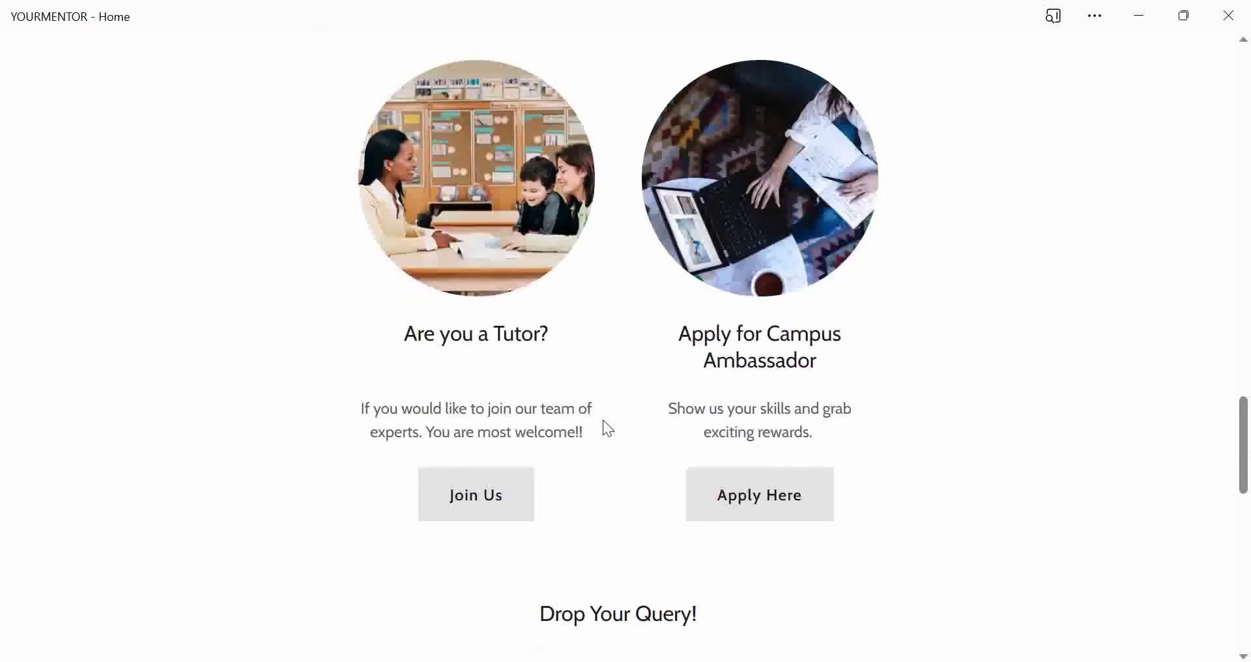
scroll(603, 424, down, 6)
scroll(592, 245, up, 6)
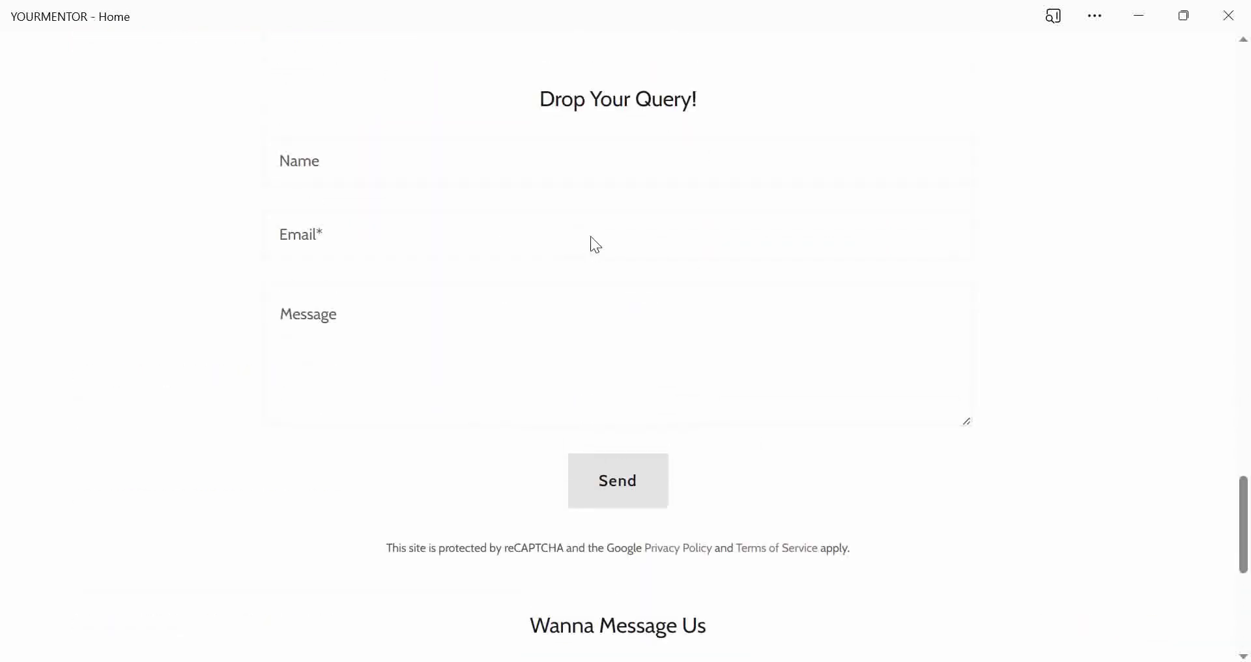
scroll(592, 234, down, 6)
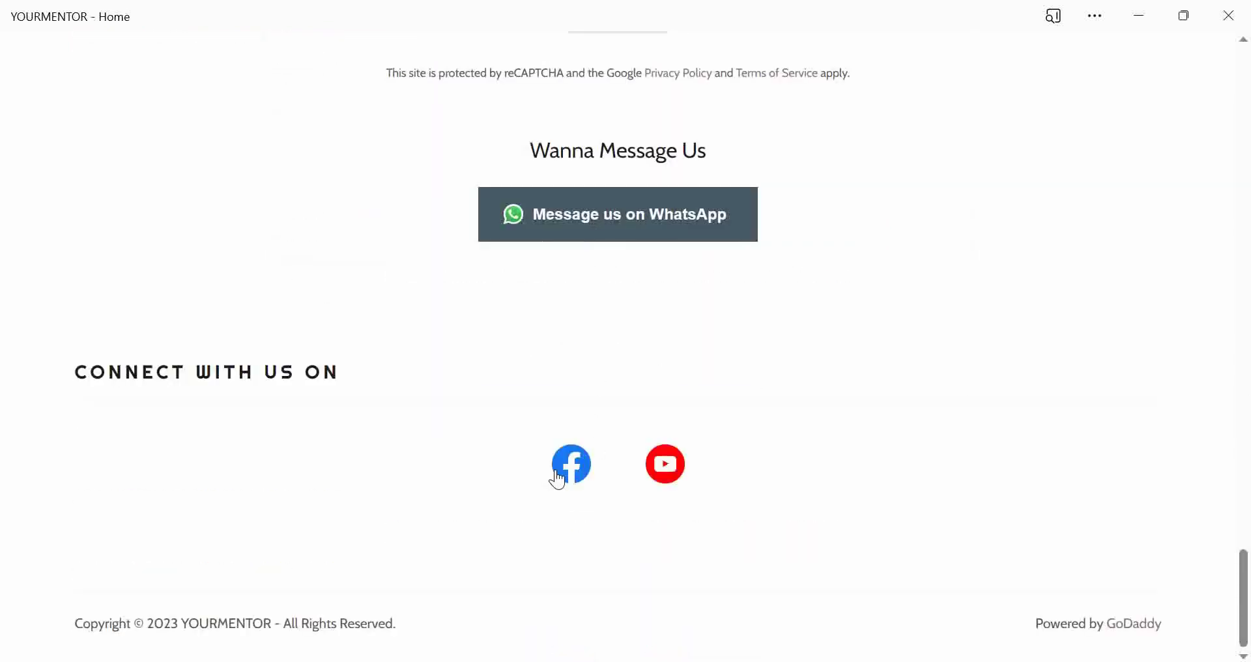
scroll(556, 475, up, 10)
scroll(555, 475, down, 4)
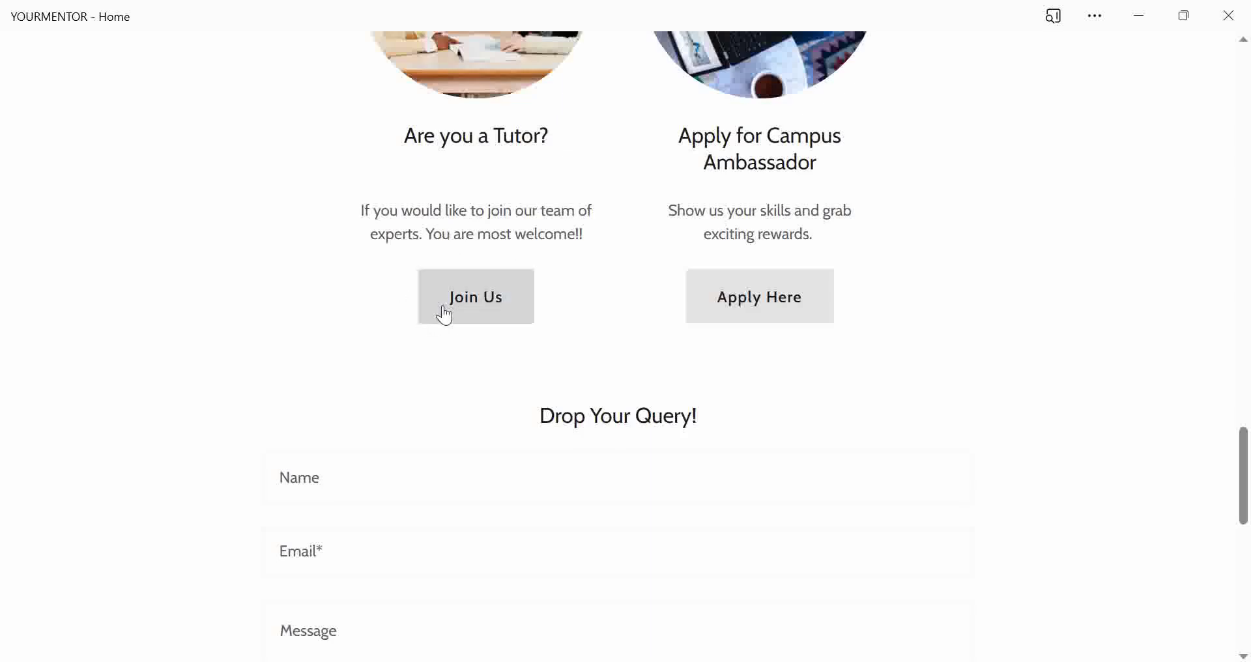
scroll(443, 314, up, 5)
scroll(445, 314, up, 2)
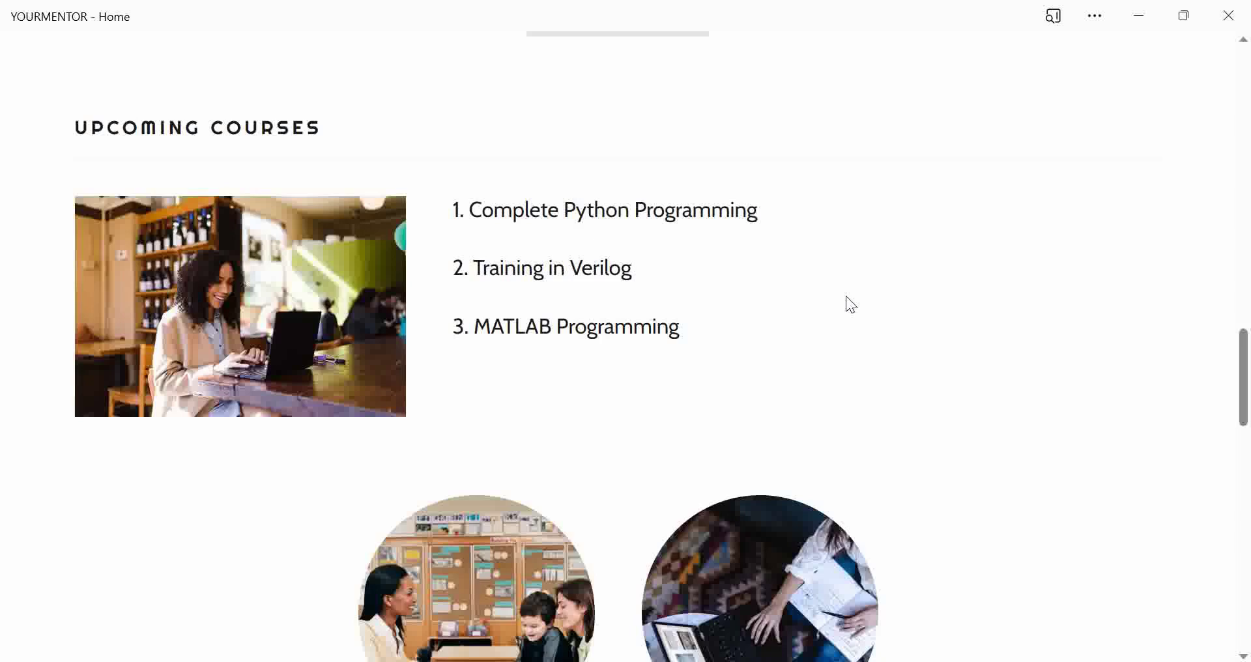
scroll(841, 290, up, 10)
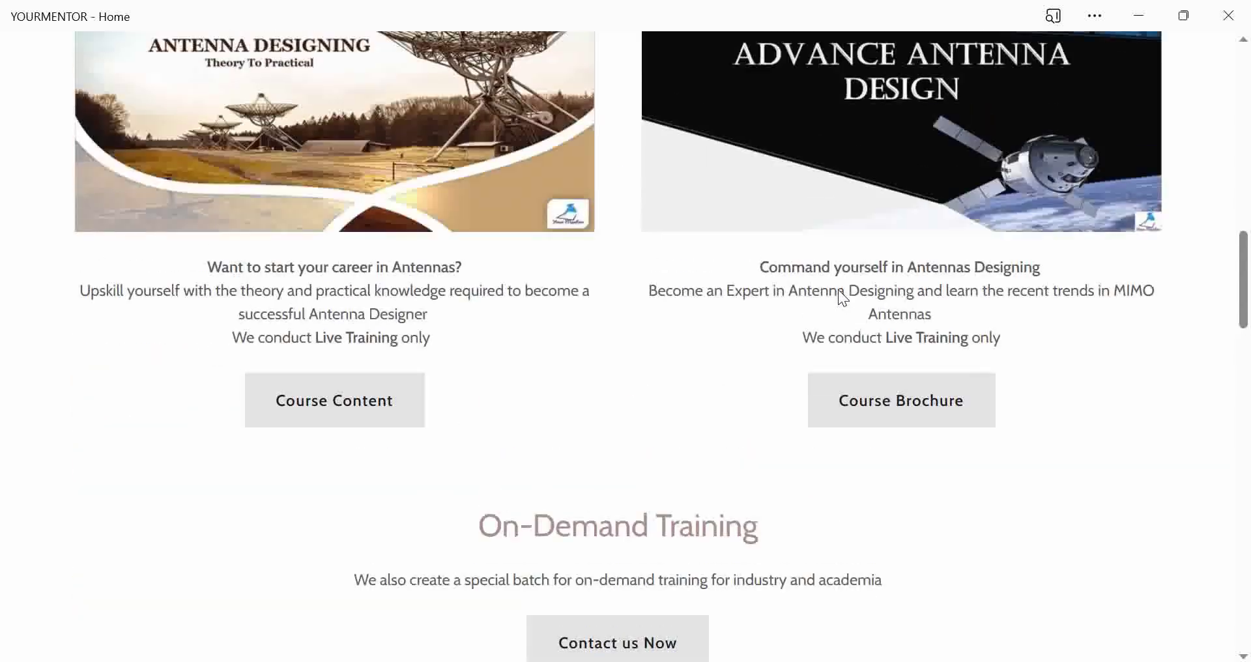
scroll(838, 292, up, 2)
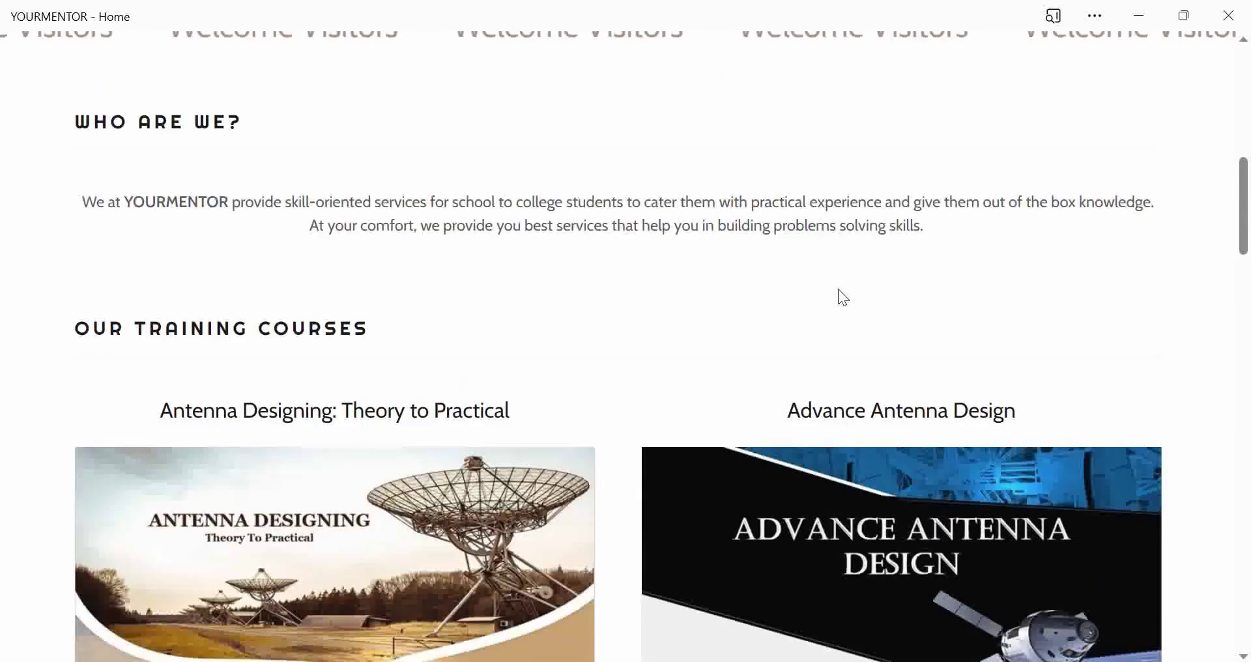